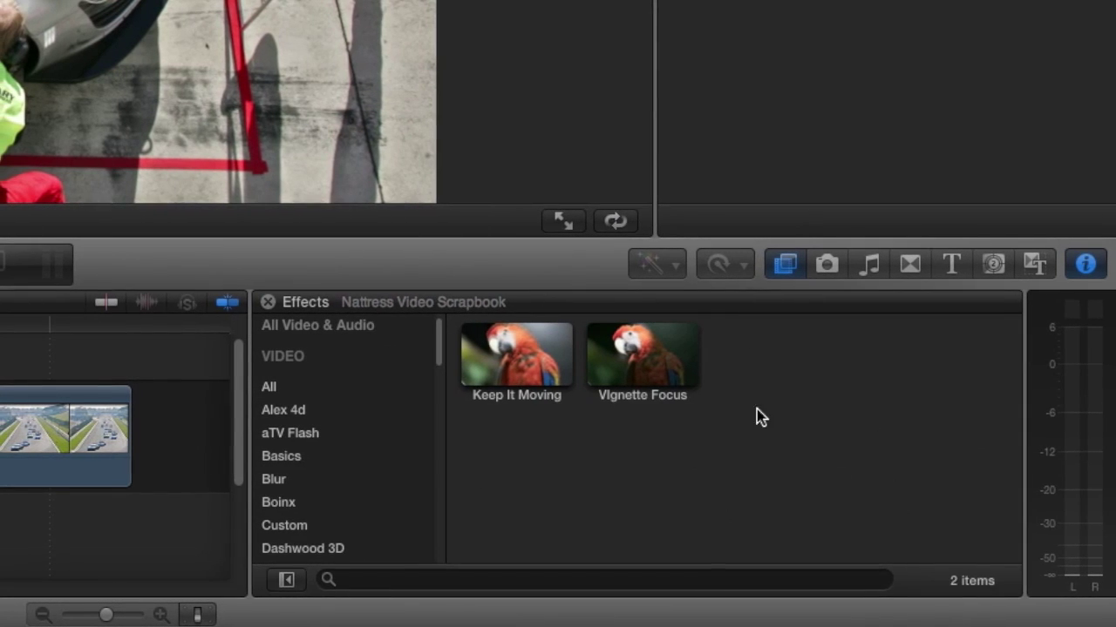
- Apply Keep It Moving to the first clip and preview it from the start
{"action": "left_click", "coordinate": [914, 266]}
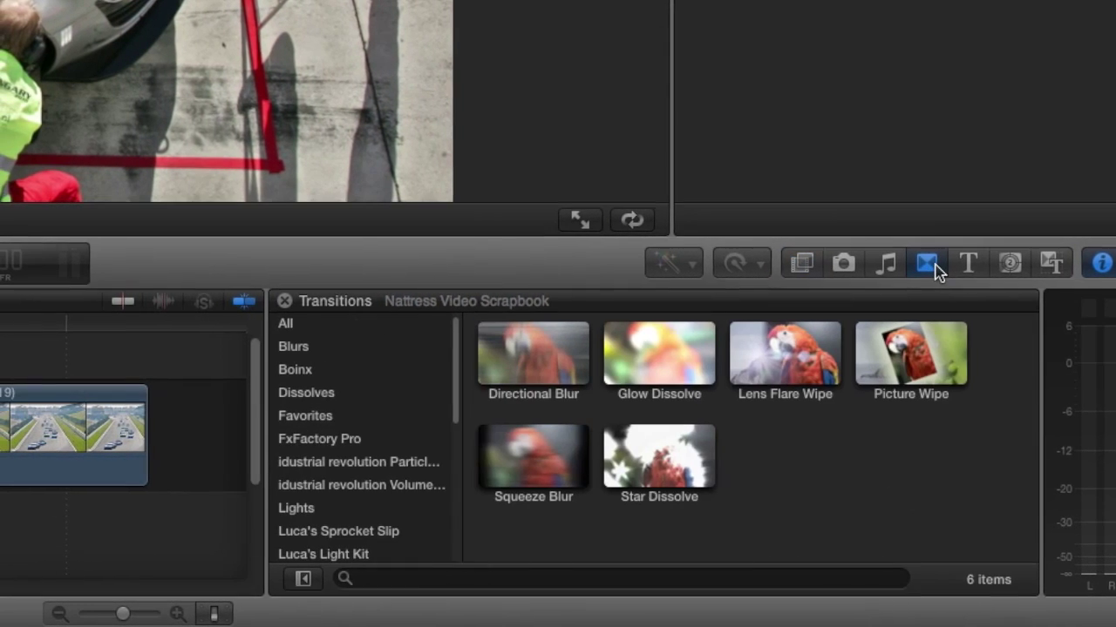
{"action": "left_click", "coordinate": [1025, 264]}
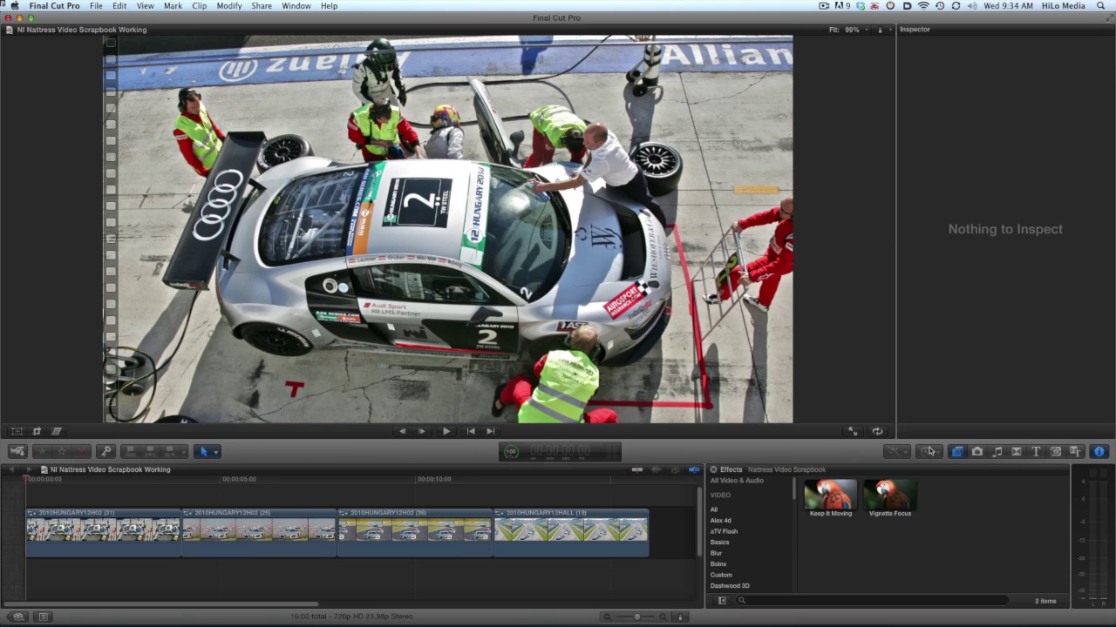
{"action": "left_click_drag", "start_coordinate": [836, 504], "coordinate": [113, 528]}
{"action": "left_click", "coordinate": [104, 531]}
{"action": "key", "text": "space"}
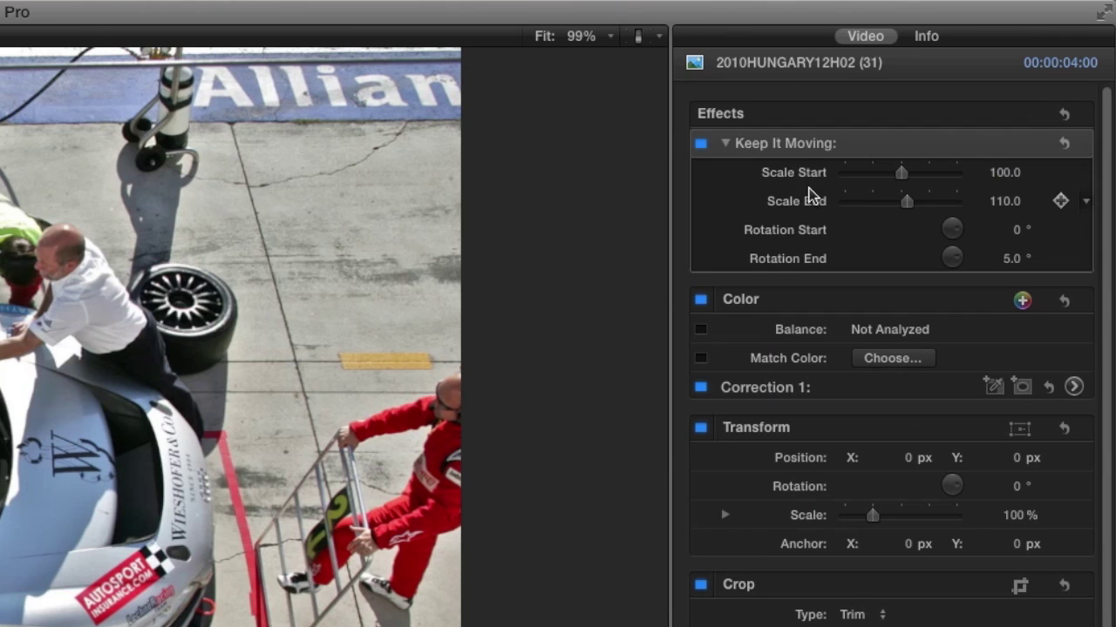
- Set Keep It Moving's Scale Start to 110 and Scale End to 100
{"action": "left_click", "coordinate": [1005, 178]}
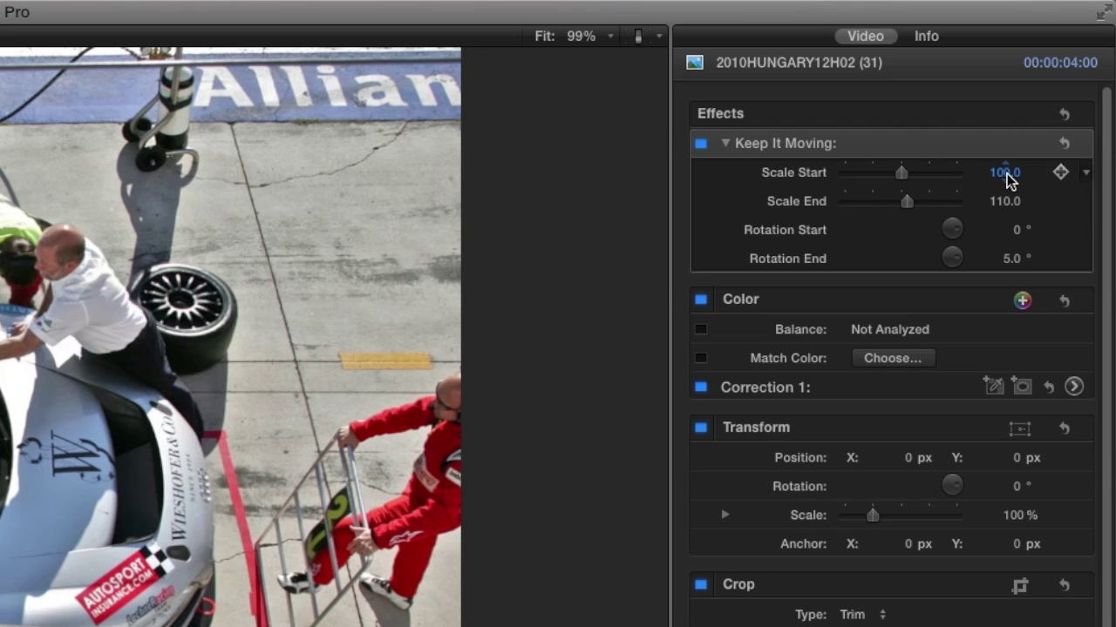
{"action": "left_click", "coordinate": [1005, 174]}
{"action": "type", "text": "110"}
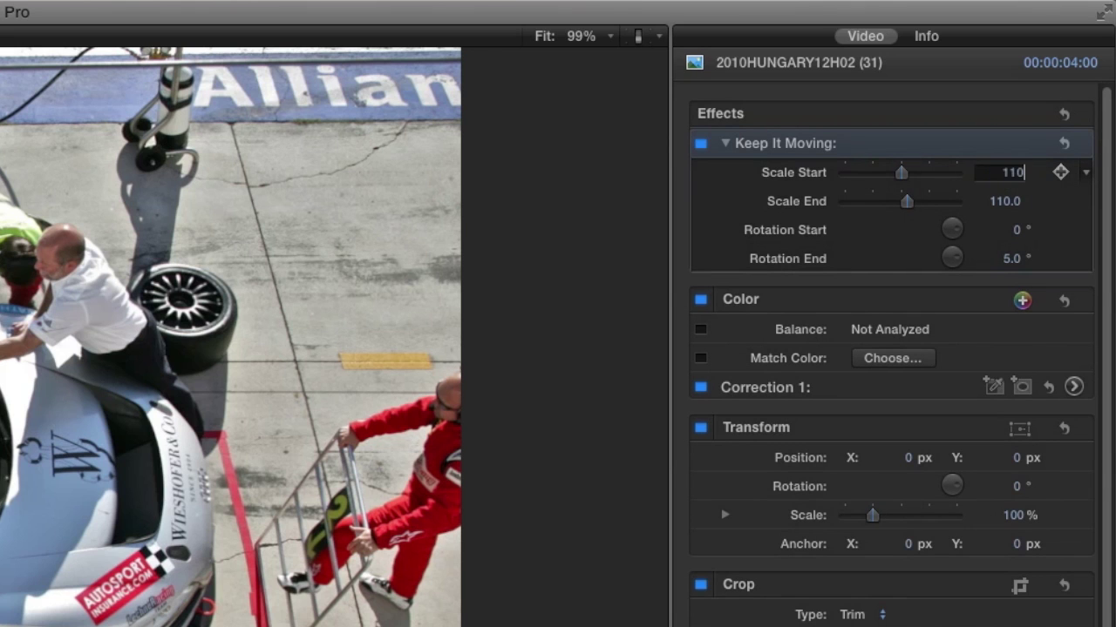
{"action": "key", "text": "Return"}
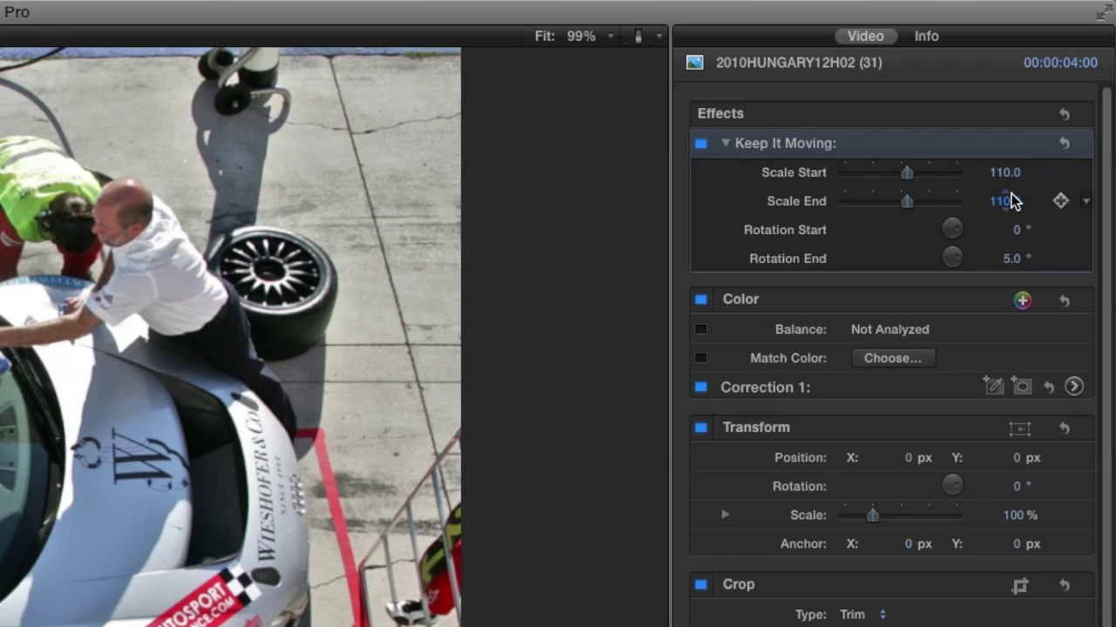
{"action": "type", "text": "10"}
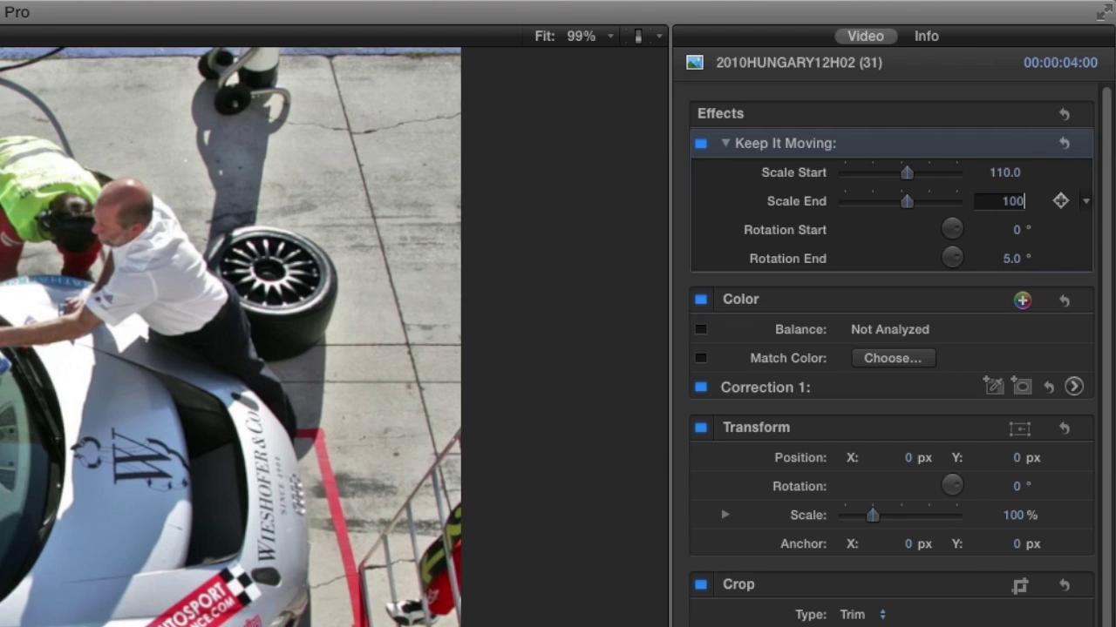
{"action": "key", "text": "Return"}
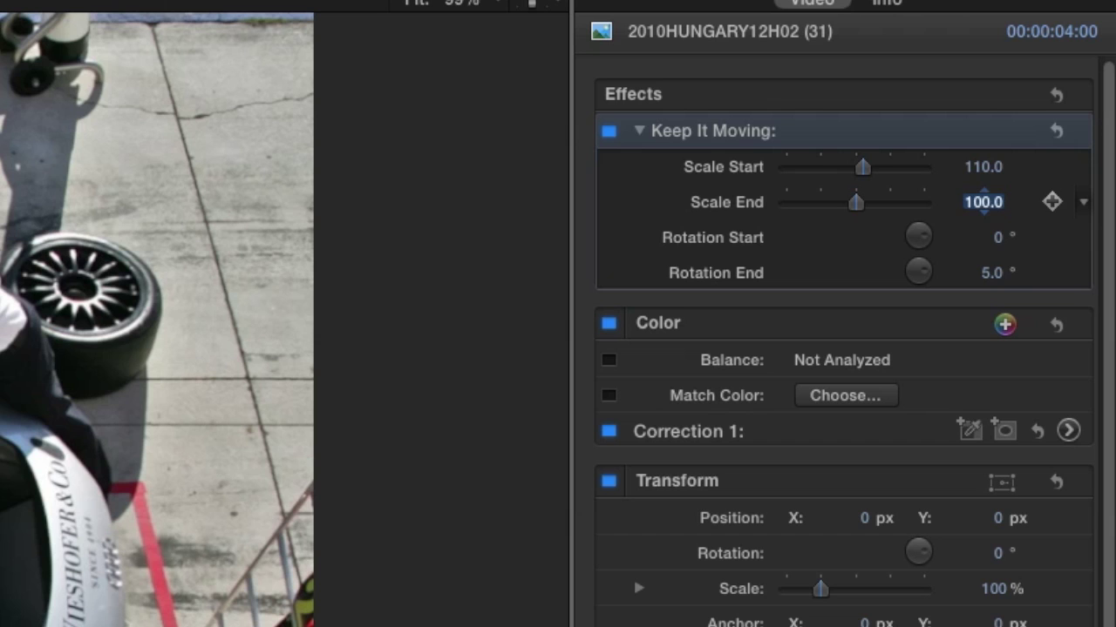
- Set Rotation Start to 5 and Rotation End to 0, then preview full-screen
{"action": "left_click", "coordinate": [1000, 237]}
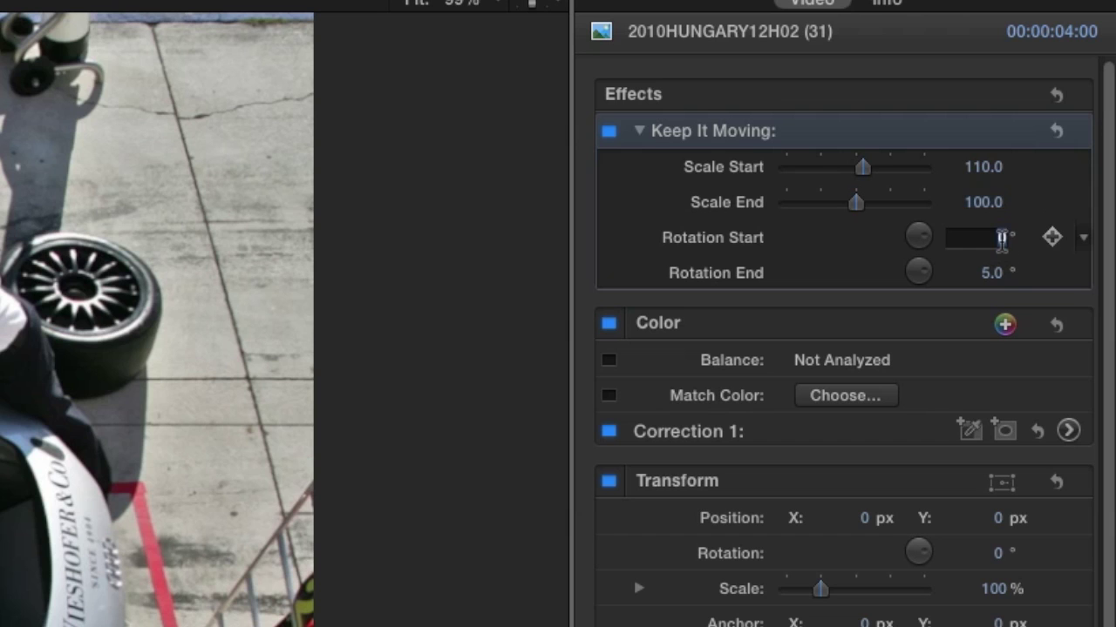
{"action": "key", "text": "Return"}
{"action": "left_click", "coordinate": [993, 272]}
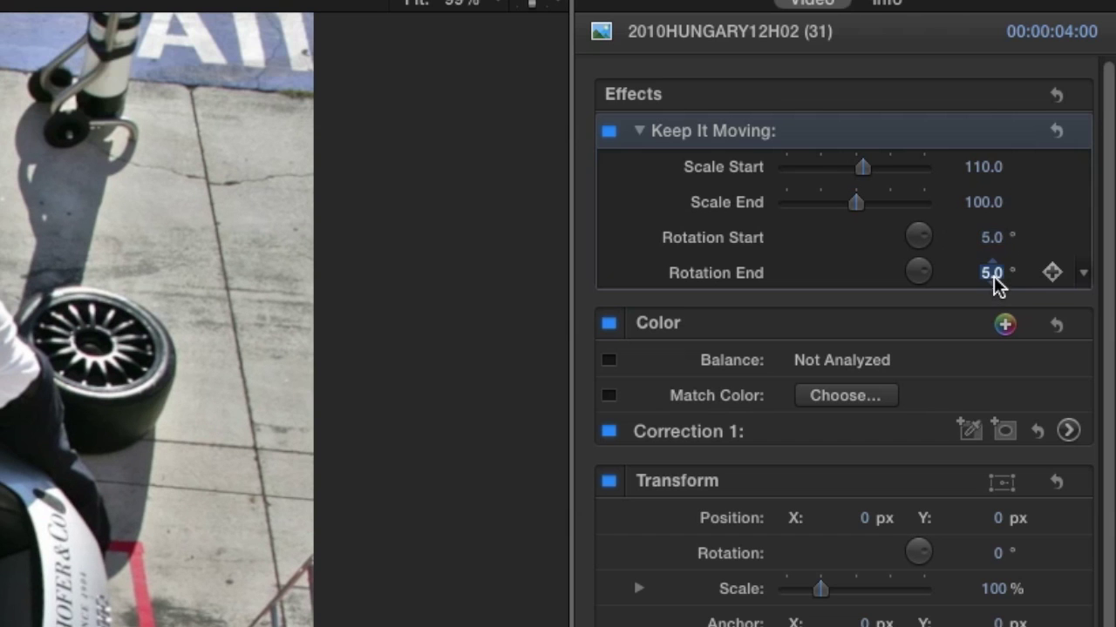
{"action": "type", "text": "0"}
{"action": "key", "text": "Return"}
{"action": "key", "text": "super+shift+f"}
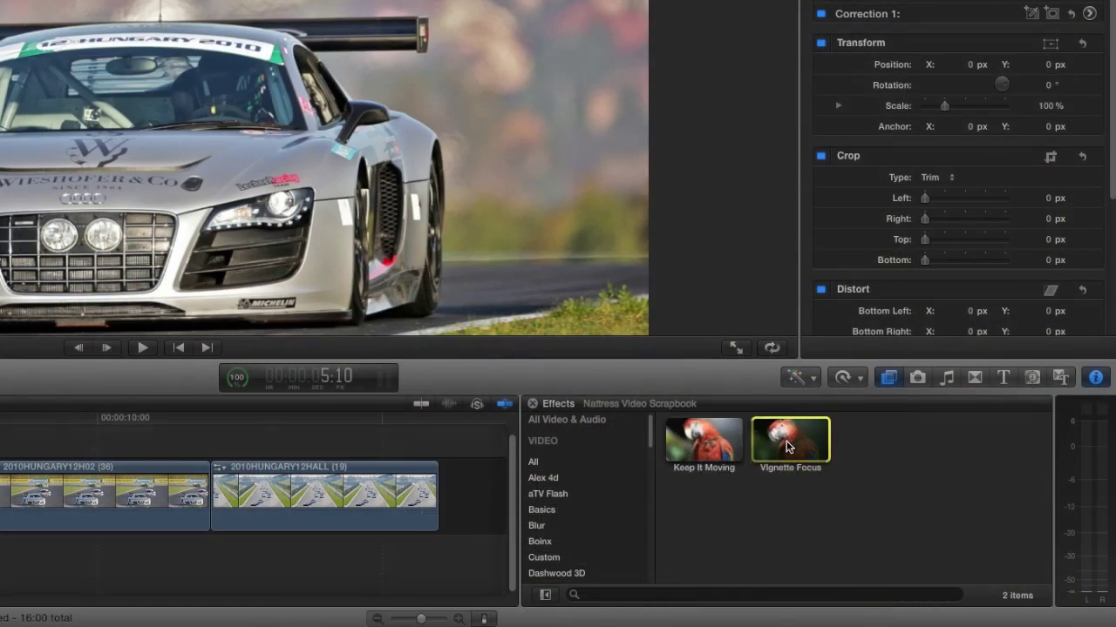
- Add Vignette Focus to the 2010HUNGARY12H02 (25) clip with wider horizontal scale, black colour, reduced mix
{"action": "left_click_drag", "start_coordinate": [792, 443], "coordinate": [307, 502]}
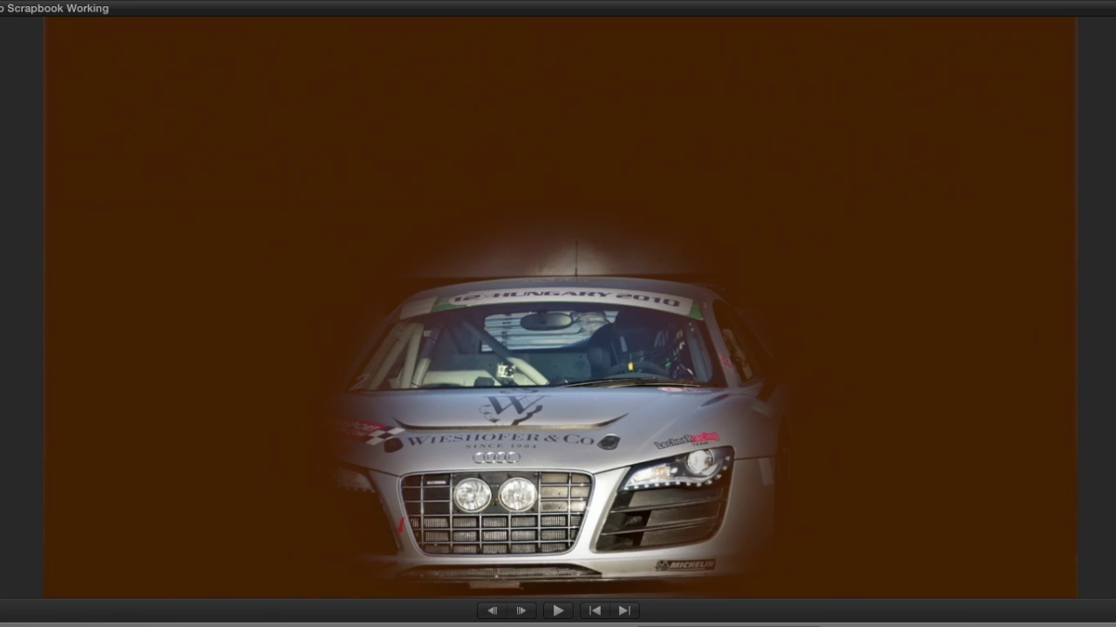
{"action": "left_click_drag", "start_coordinate": [911, 249], "coordinate": [905, 274]}
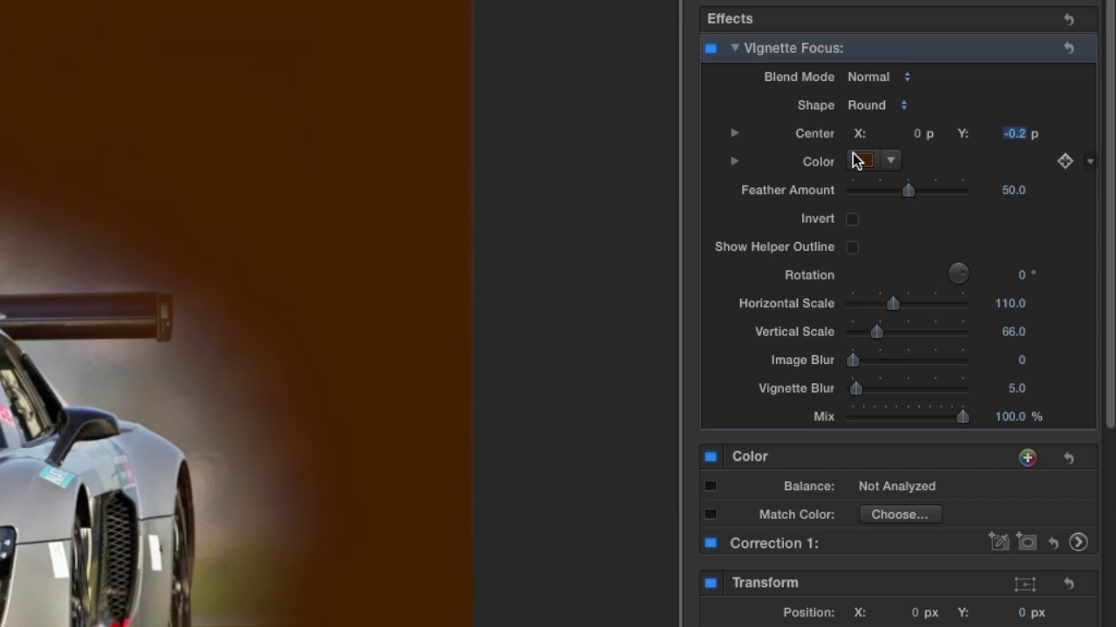
{"action": "left_click", "coordinate": [984, 138]}
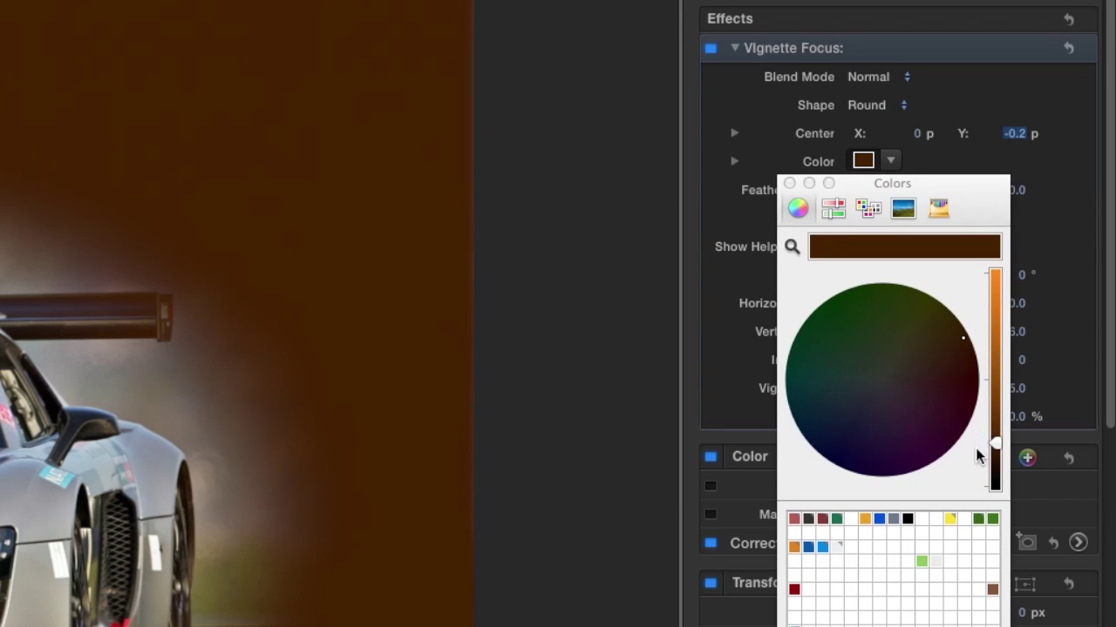
{"action": "left_click", "coordinate": [994, 485]}
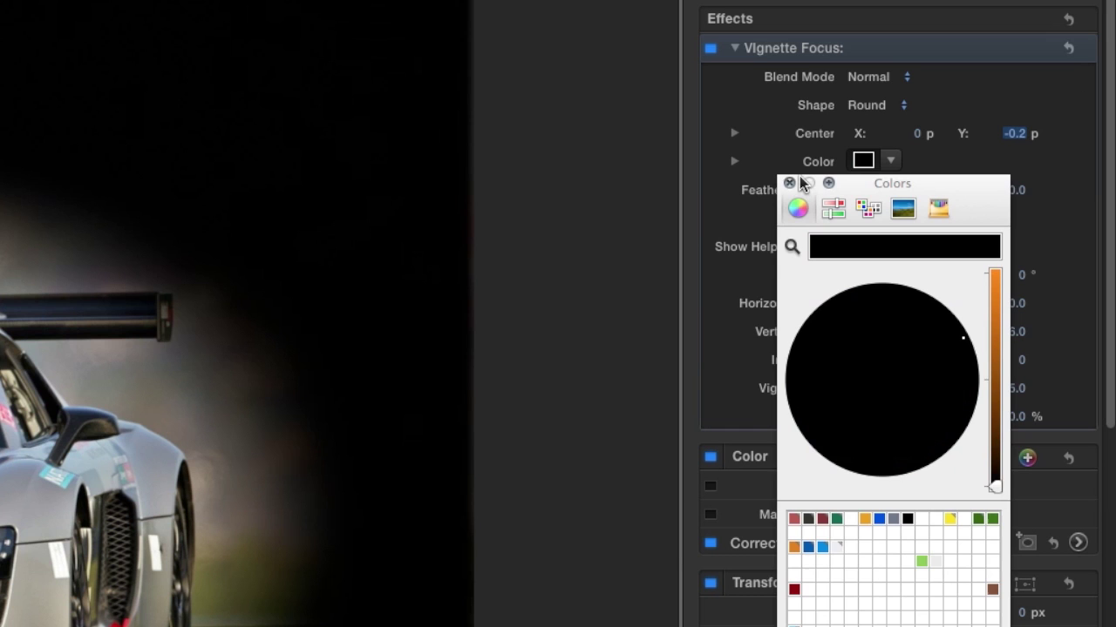
{"action": "left_click", "coordinate": [790, 183]}
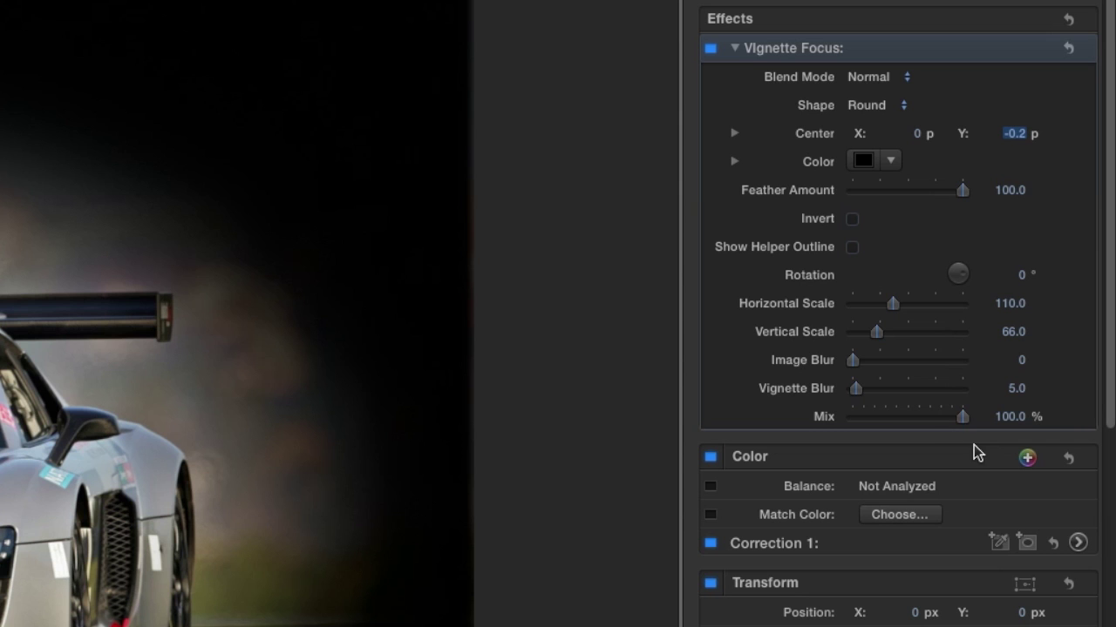
{"action": "left_click_drag", "start_coordinate": [931, 427], "coordinate": [941, 423]}
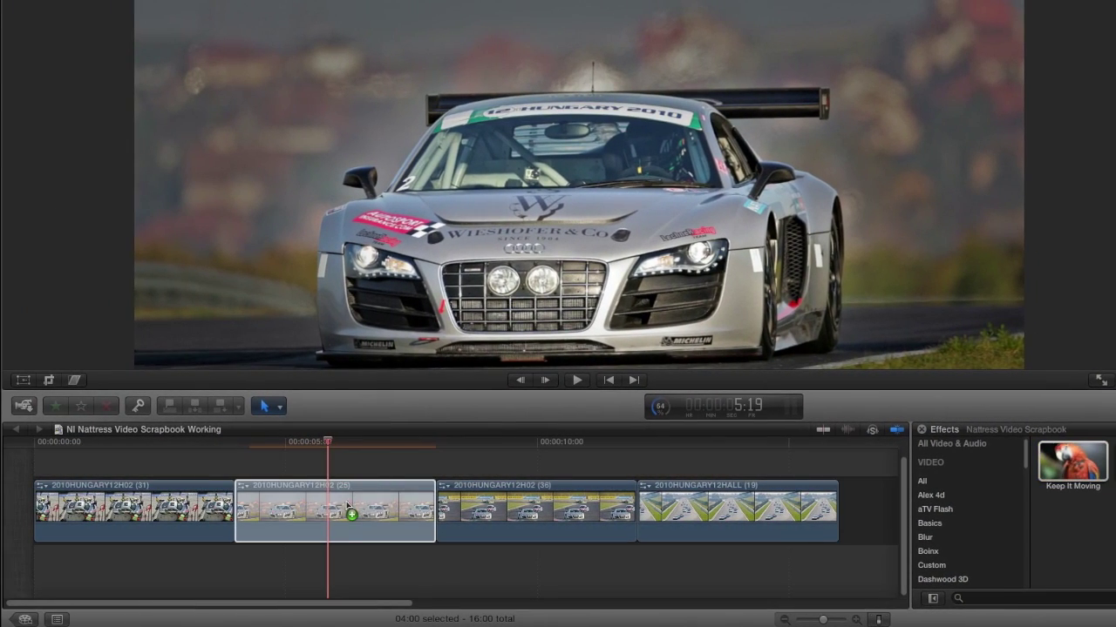
- Add Keep It Moving to the 2010HUNGARY12H02 (25) clip and list the Video Scrapbook transitions
{"action": "left_click_drag", "start_coordinate": [351, 514], "coordinate": [349, 515]}
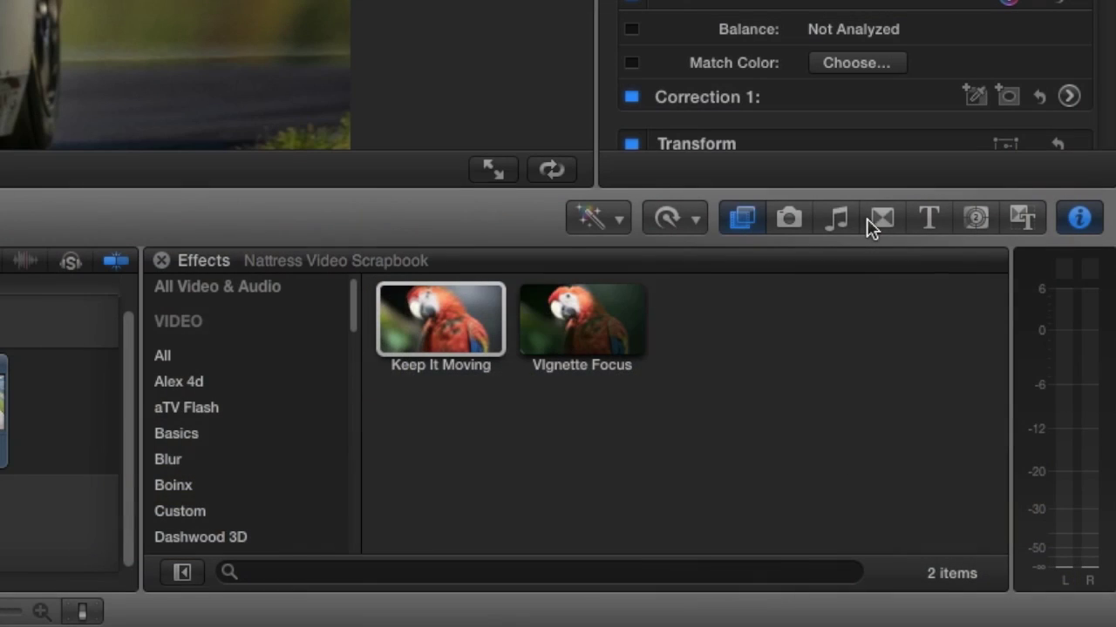
{"action": "left_click", "coordinate": [878, 222]}
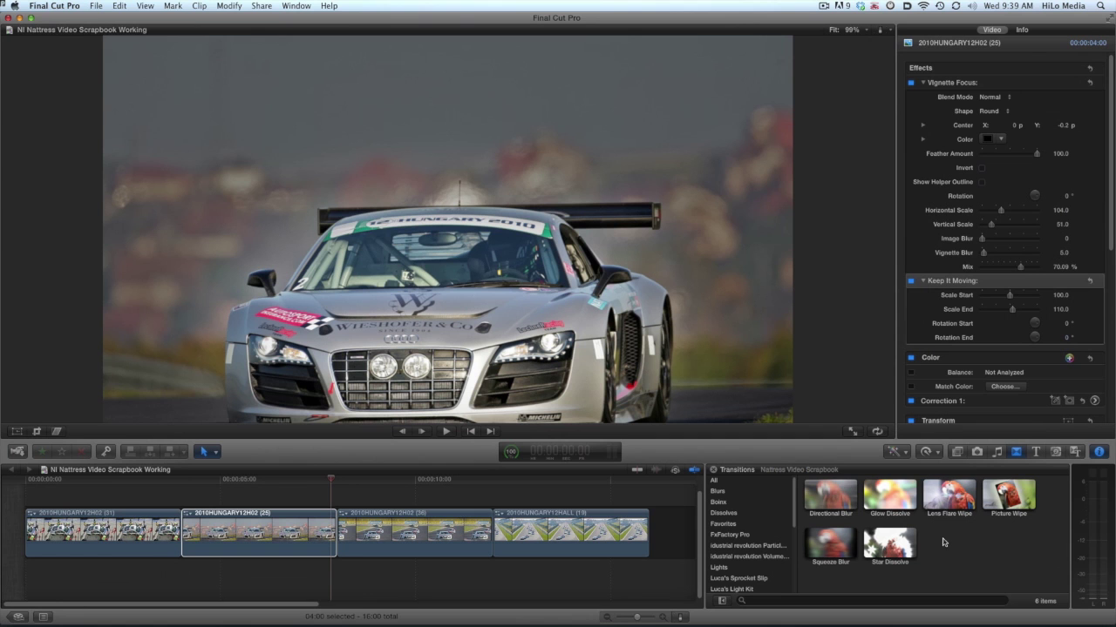
- Place a Glow Dissolve between the first two clips with Glow Amount 23, Blur 6, Saturation 120, and preview it
{"action": "left_click_drag", "start_coordinate": [909, 501], "coordinate": [181, 501]}
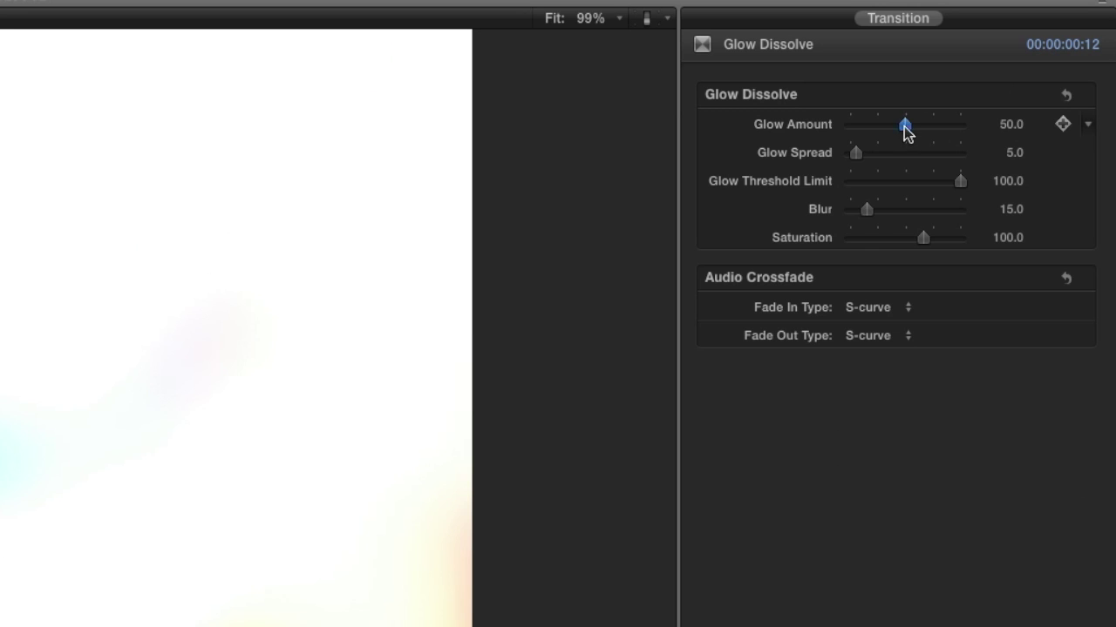
{"action": "left_click_drag", "start_coordinate": [895, 127], "coordinate": [887, 127]}
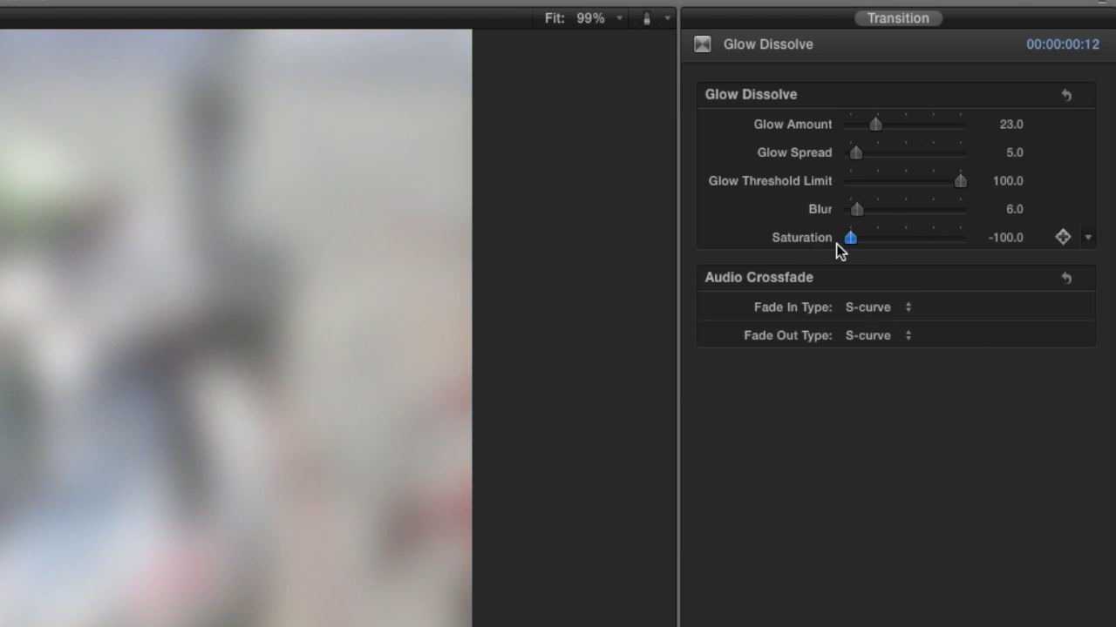
{"action": "left_click_drag", "start_coordinate": [861, 247], "coordinate": [956, 252]}
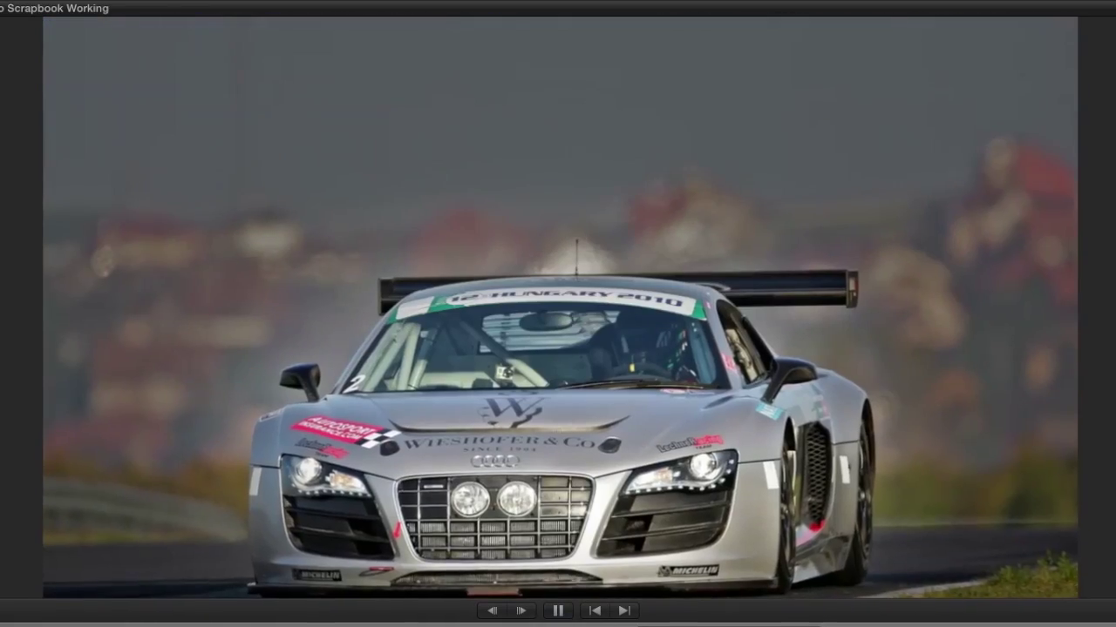
{"action": "key", "text": "space"}
{"action": "key", "text": "Up"}
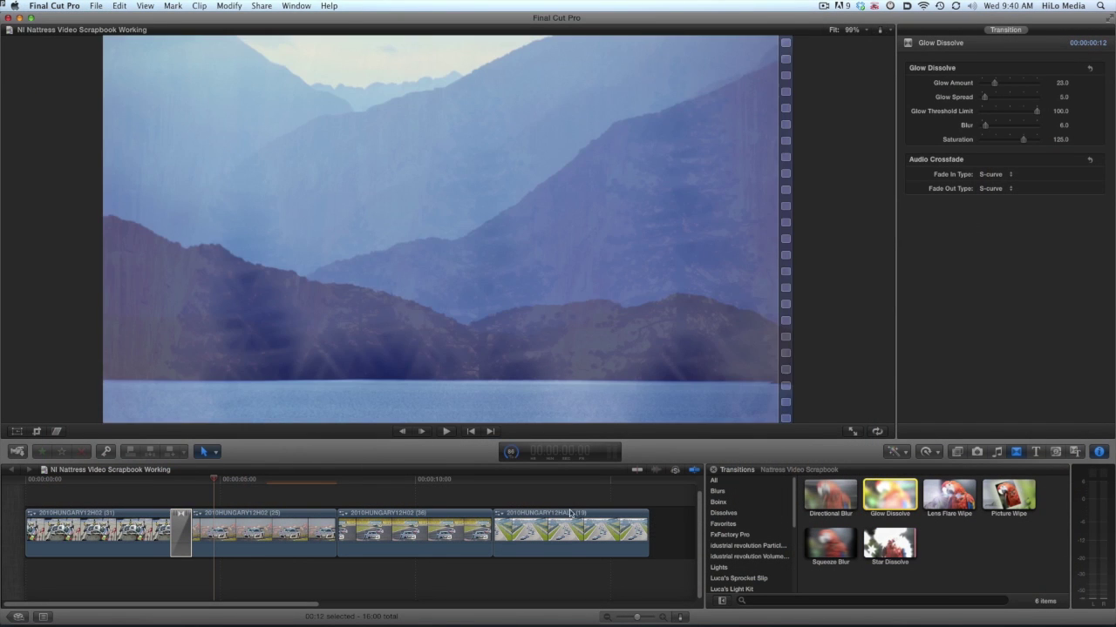
- Add a Picture Wipe at the edit between the second and third clips
{"action": "key", "text": "Right"}
{"action": "key", "text": "Right"}
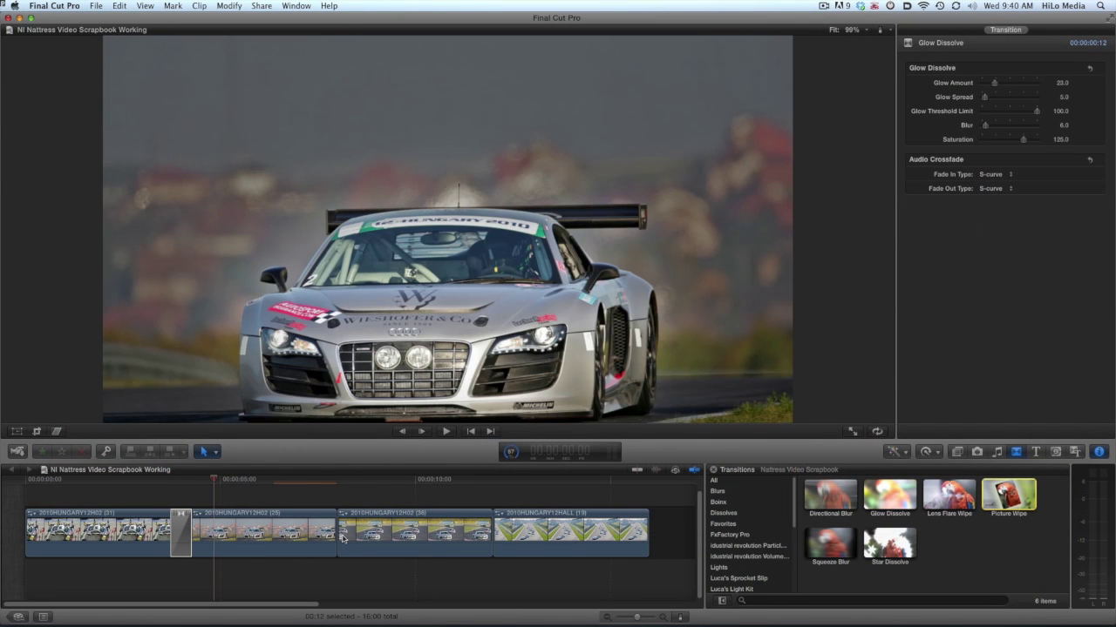
{"action": "left_click", "coordinate": [341, 537]}
{"action": "key", "text": "super+t"}
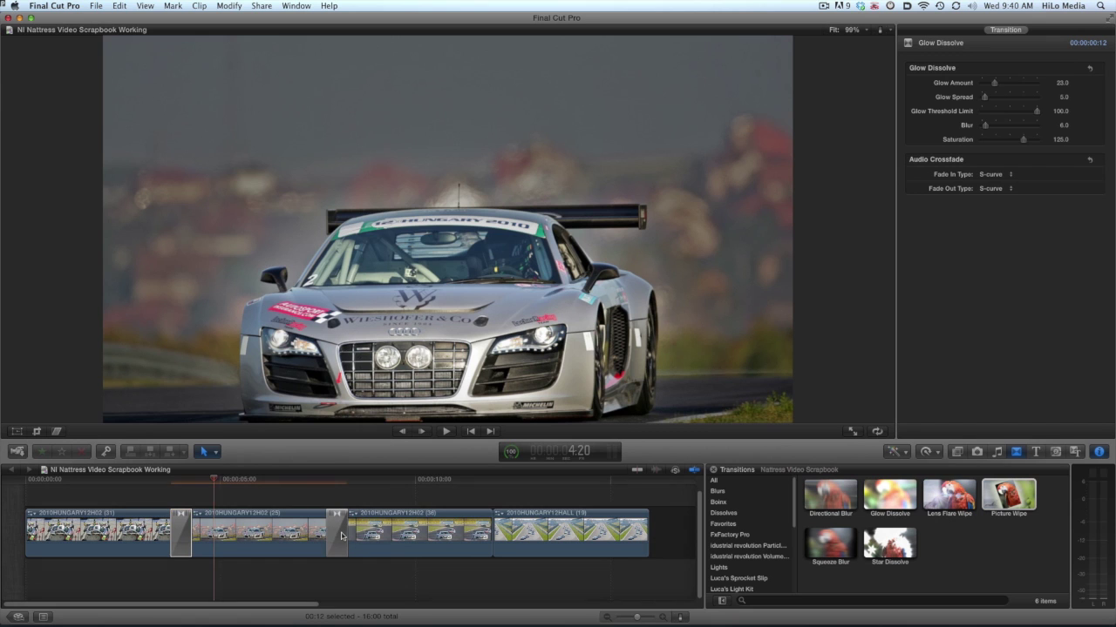
{"action": "left_click", "coordinate": [342, 537]}
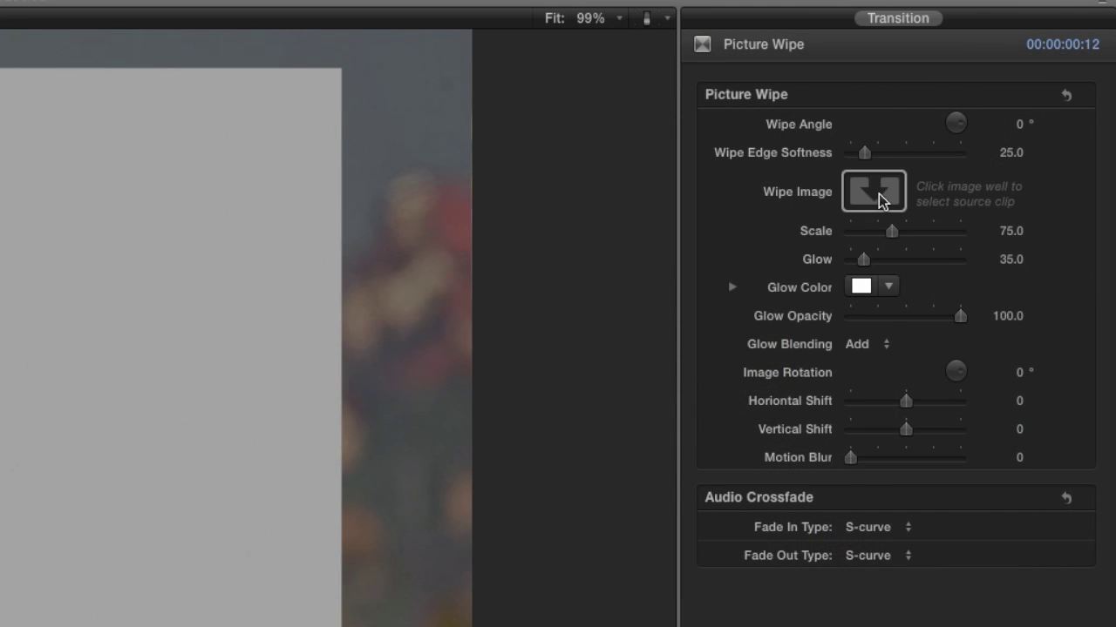
- Use the podium photo as the wipe image, with Scale 70, Glow 107 and 10° rotation
{"action": "left_click", "coordinate": [879, 200]}
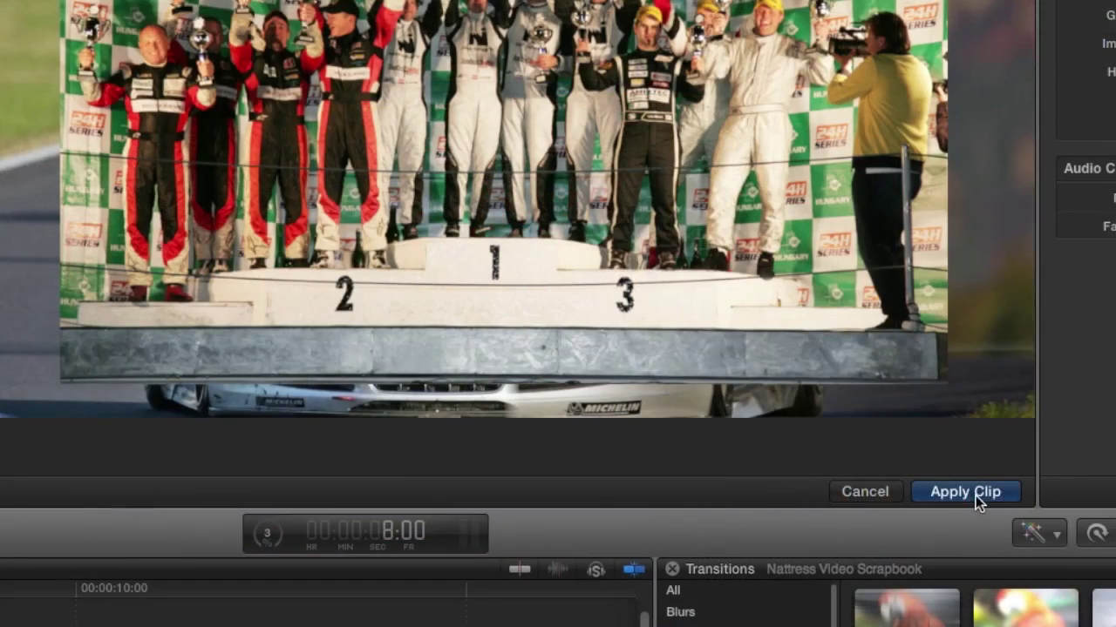
{"action": "left_click", "coordinate": [860, 431]}
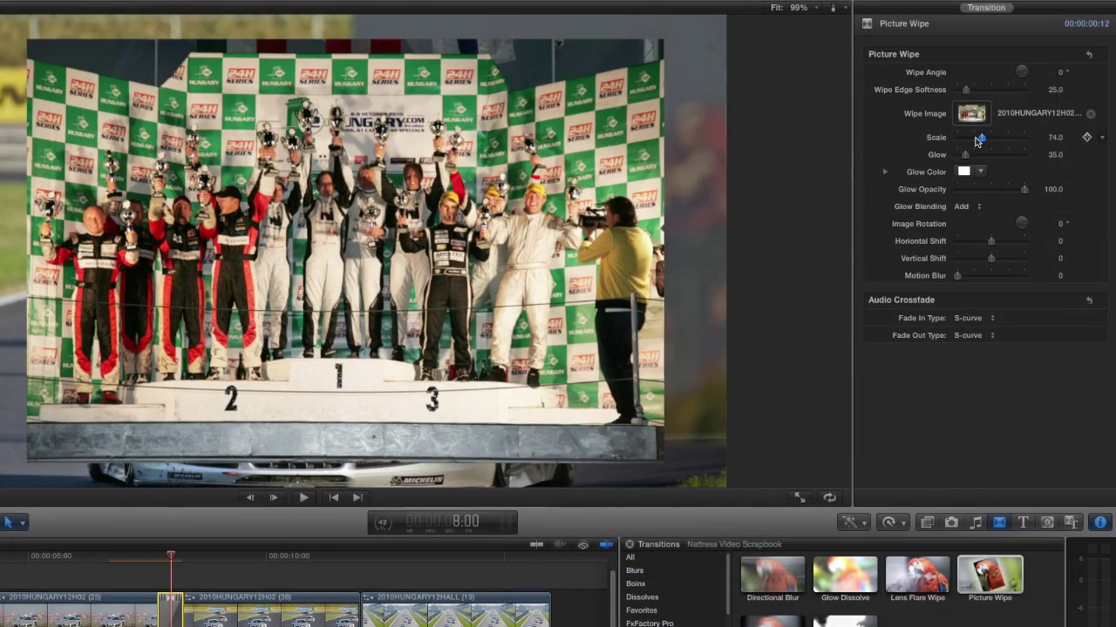
{"action": "left_click_drag", "start_coordinate": [978, 140], "coordinate": [977, 137]}
{"action": "left_click_drag", "start_coordinate": [965, 154], "coordinate": [983, 154]}
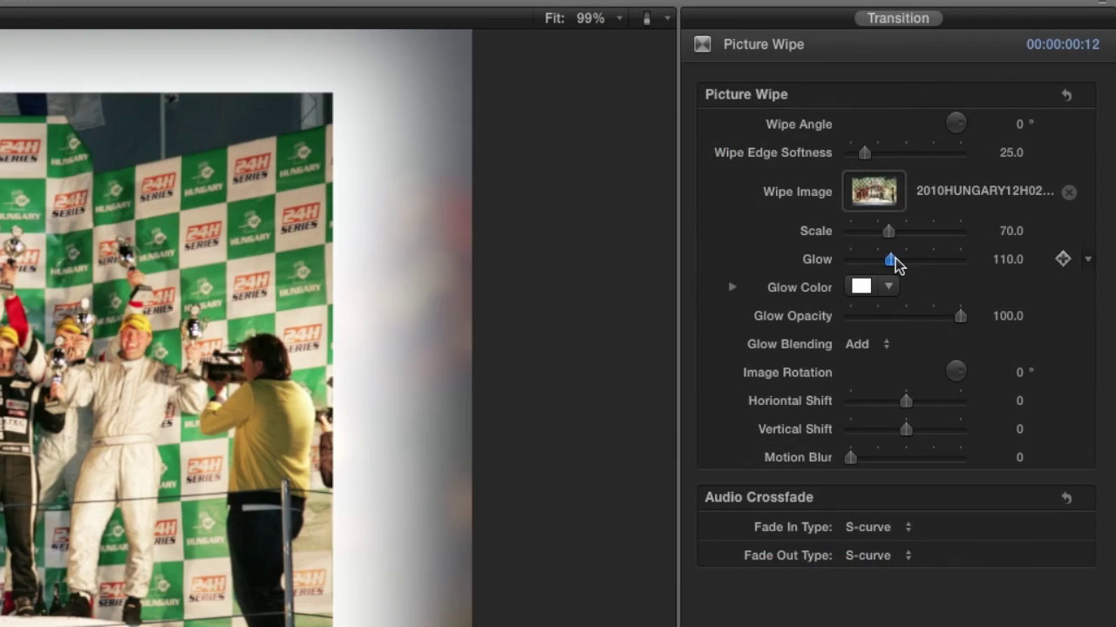
{"action": "left_click_drag", "start_coordinate": [895, 265], "coordinate": [894, 265]}
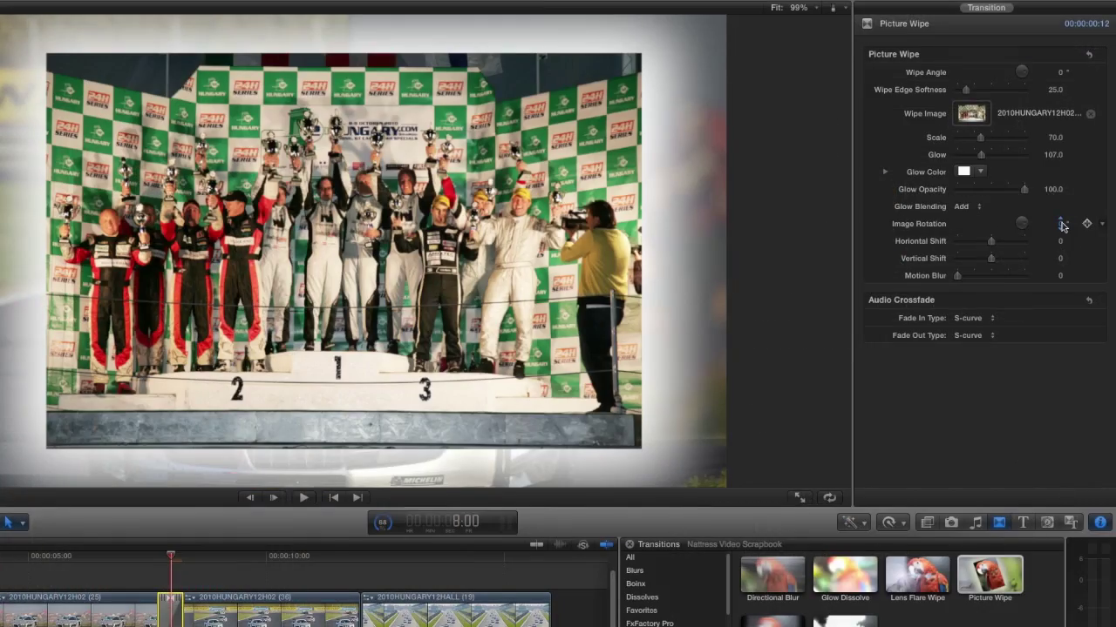
{"action": "left_click", "coordinate": [1019, 373]}
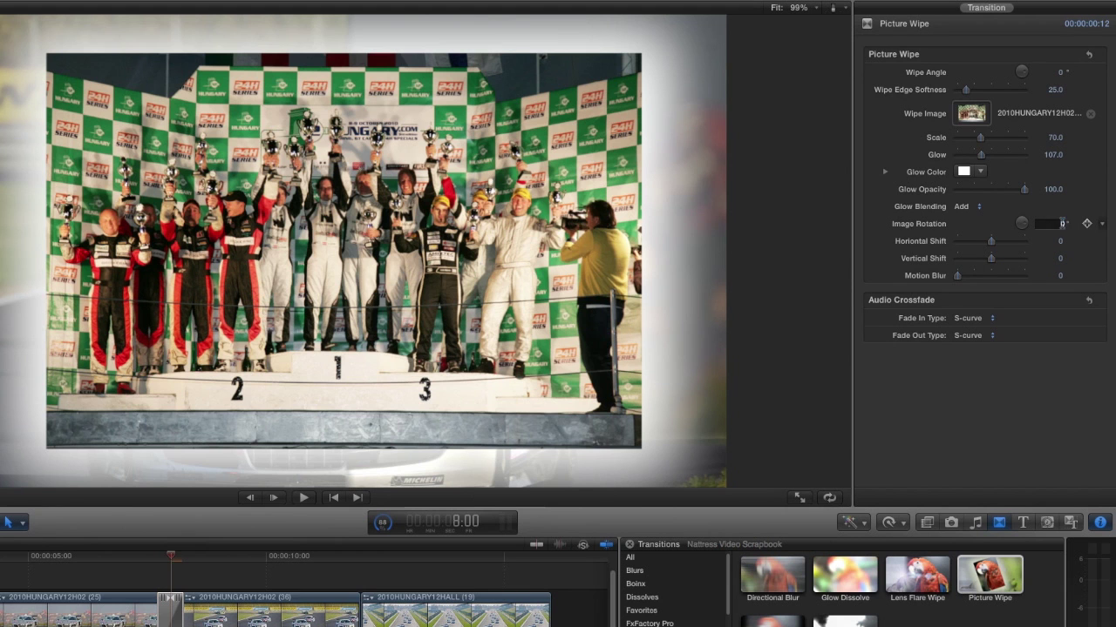
{"action": "key", "text": "Return"}
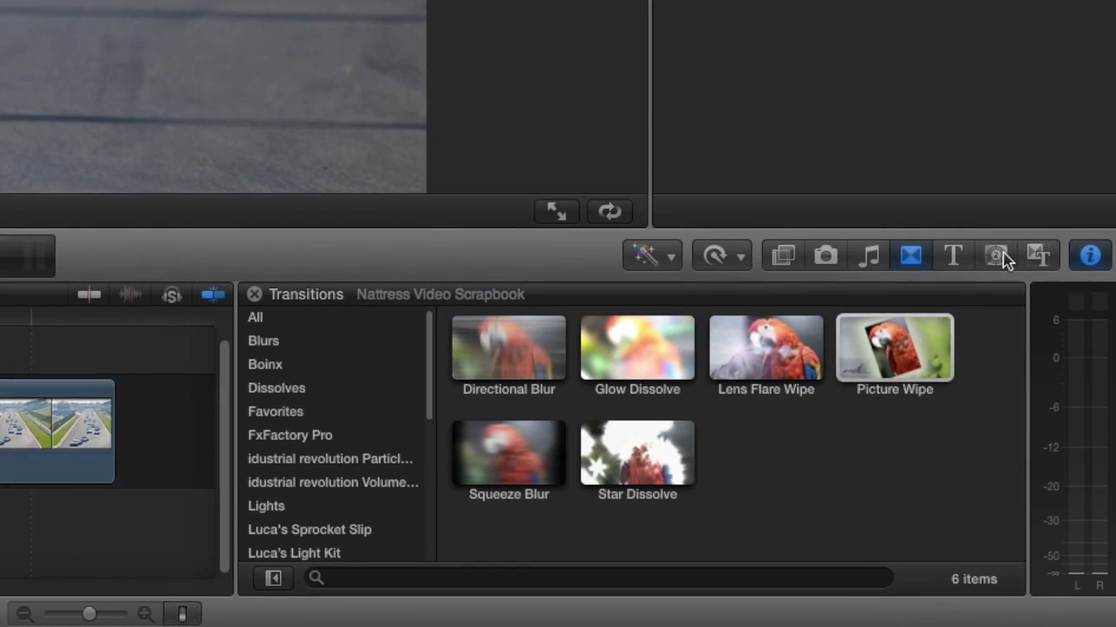
- Add Background Builder after the last clip using the podium photo, with Background Level 109
{"action": "left_click", "coordinate": [999, 256]}
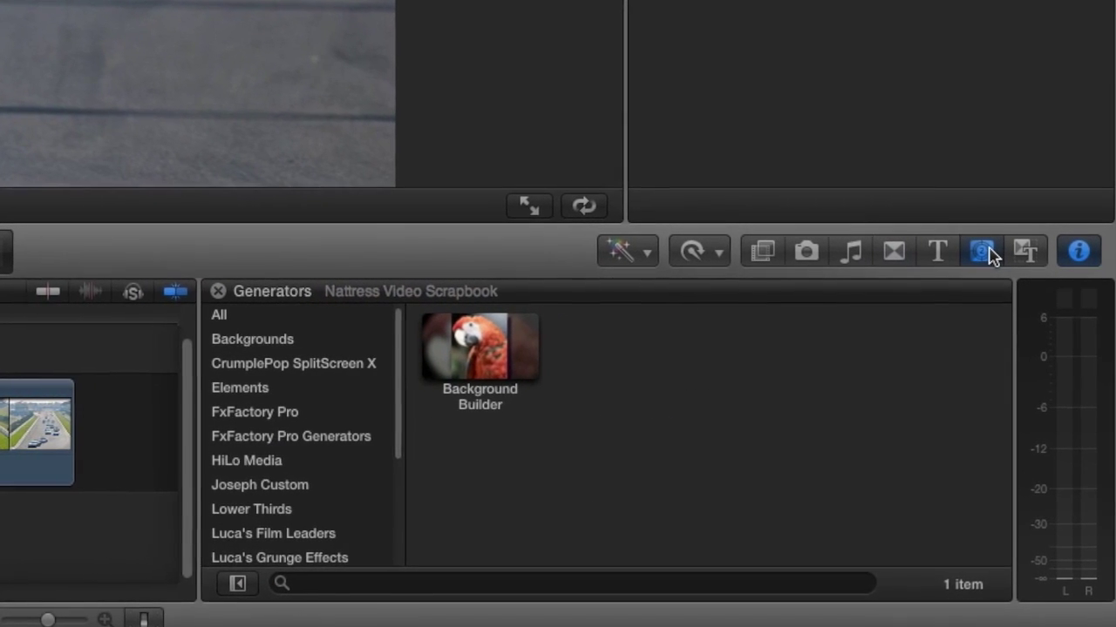
{"action": "left_click", "coordinate": [463, 347]}
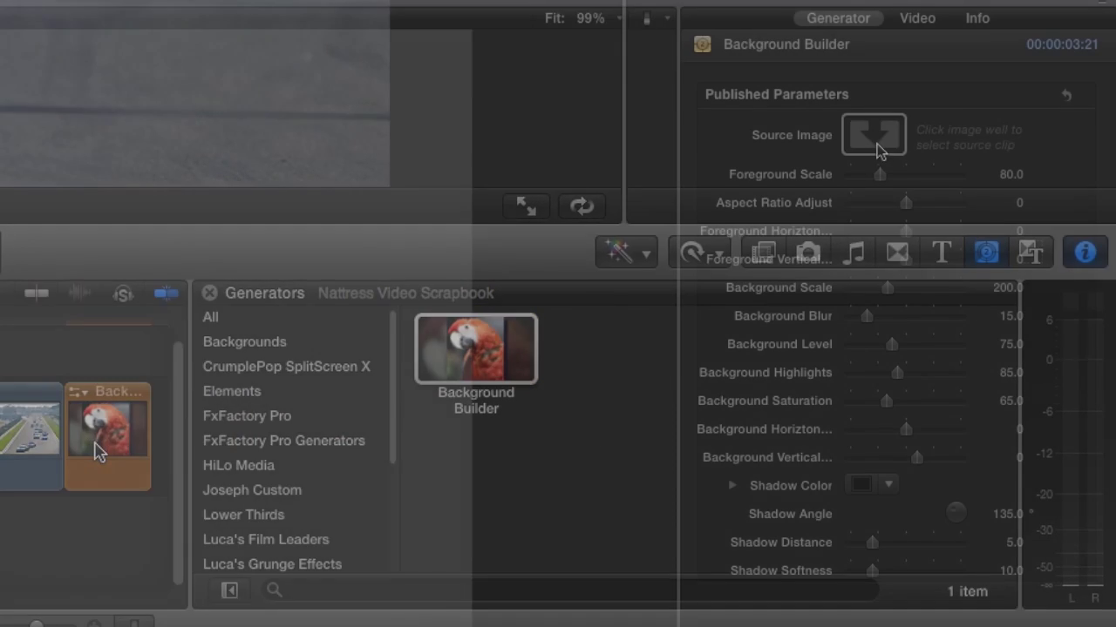
{"action": "left_click", "coordinate": [874, 139]}
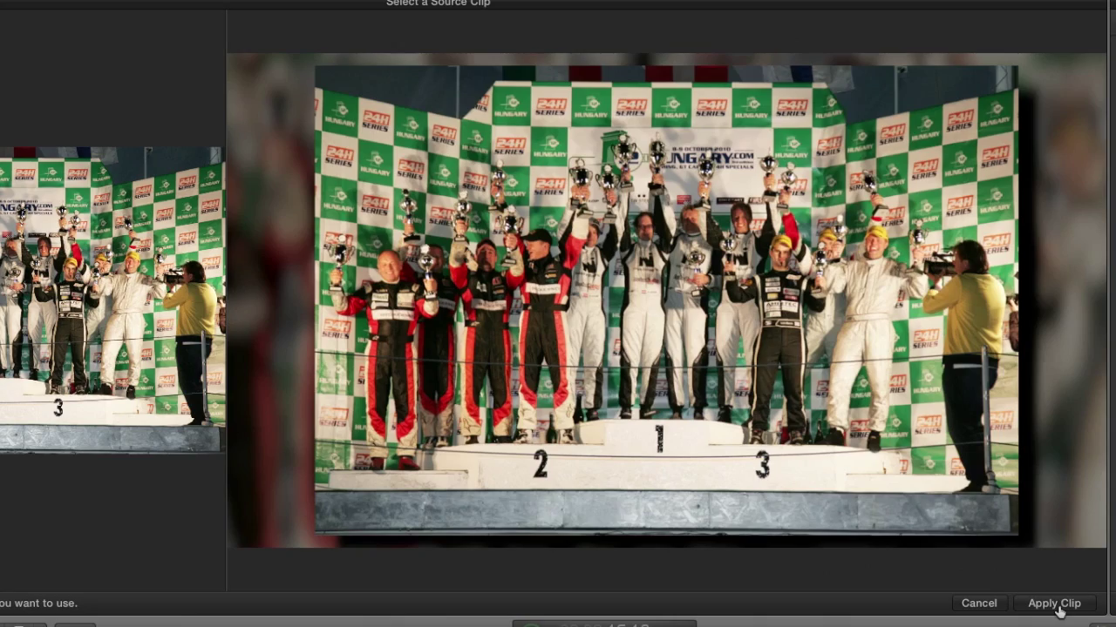
{"action": "left_click", "coordinate": [1056, 604]}
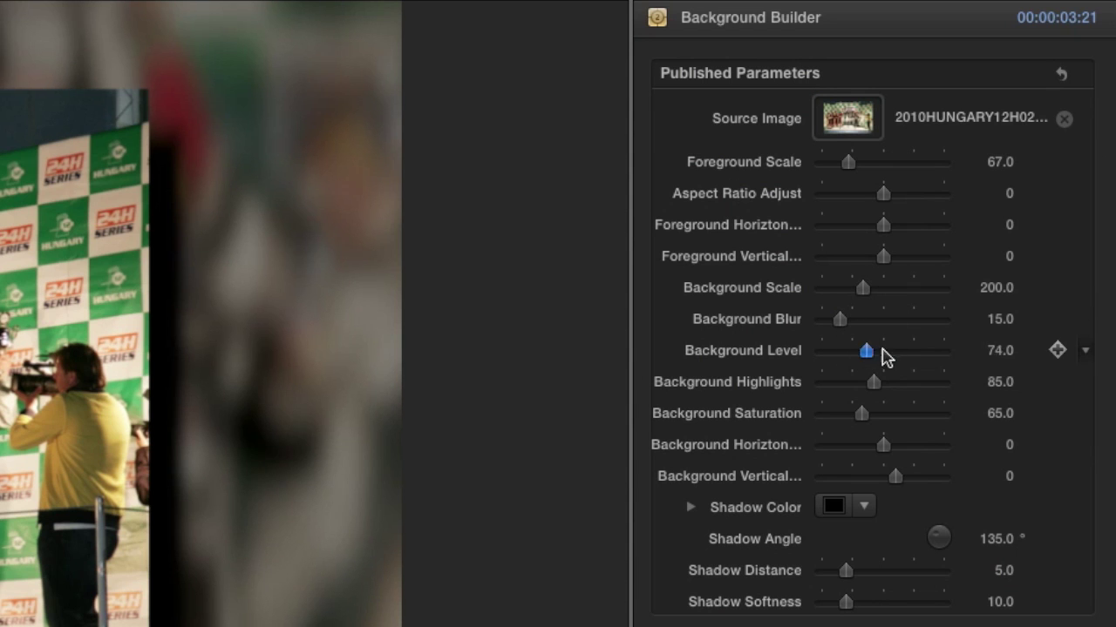
{"action": "left_click_drag", "start_coordinate": [882, 351], "coordinate": [906, 397]}
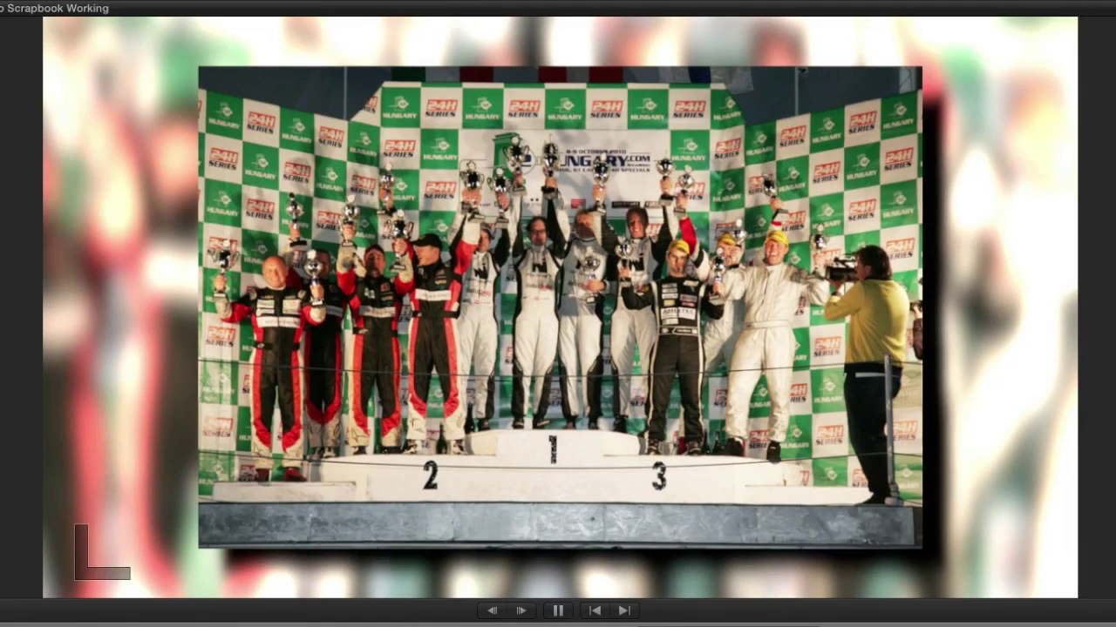